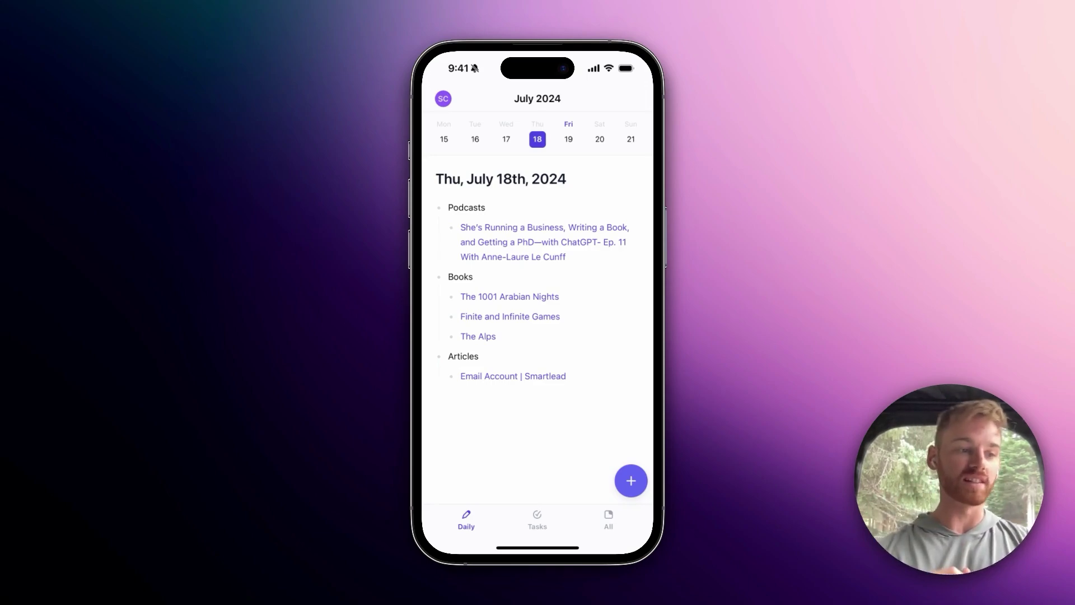
# Step: Open the podcast episode note linked under Podcasts in the July 18th daily note
pyautogui.click(543, 242)
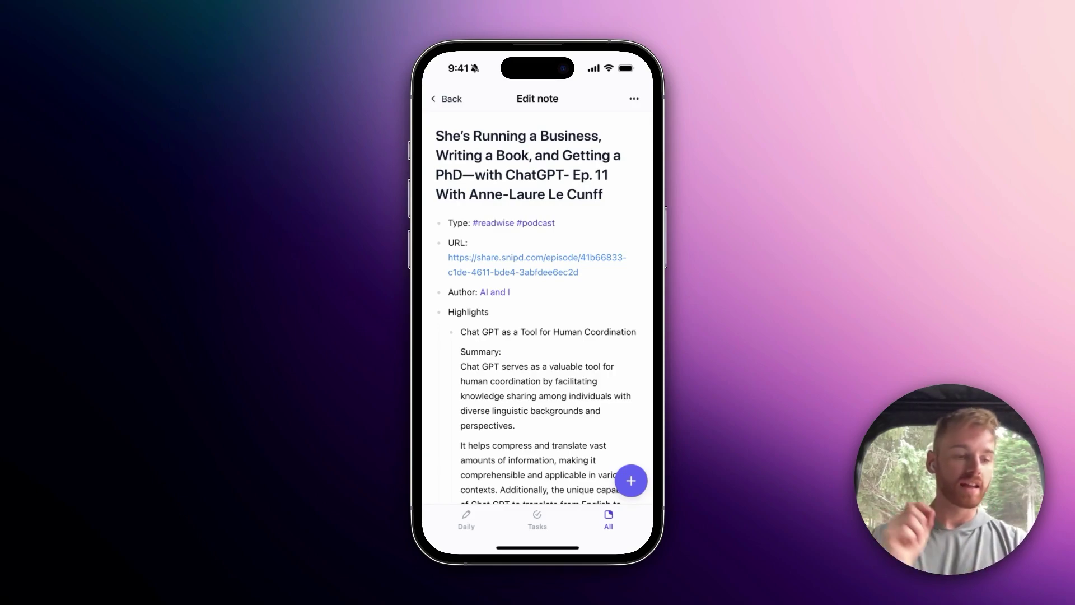
pyautogui.scroll(-2, 537, 336)
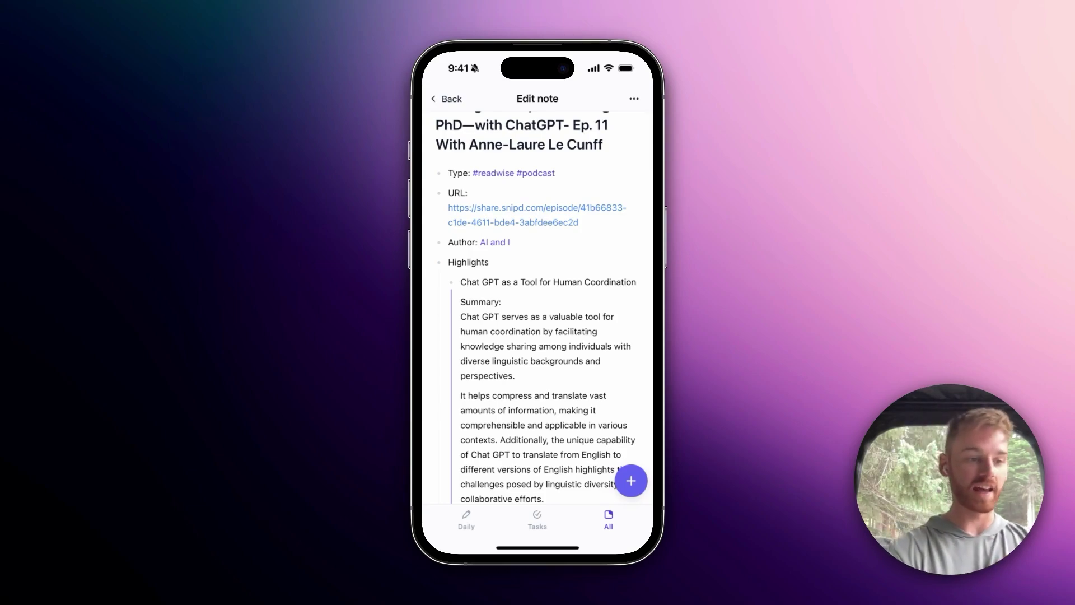
pyautogui.scroll(-3, 538, 336)
pyautogui.scroll(-5, 538, 337)
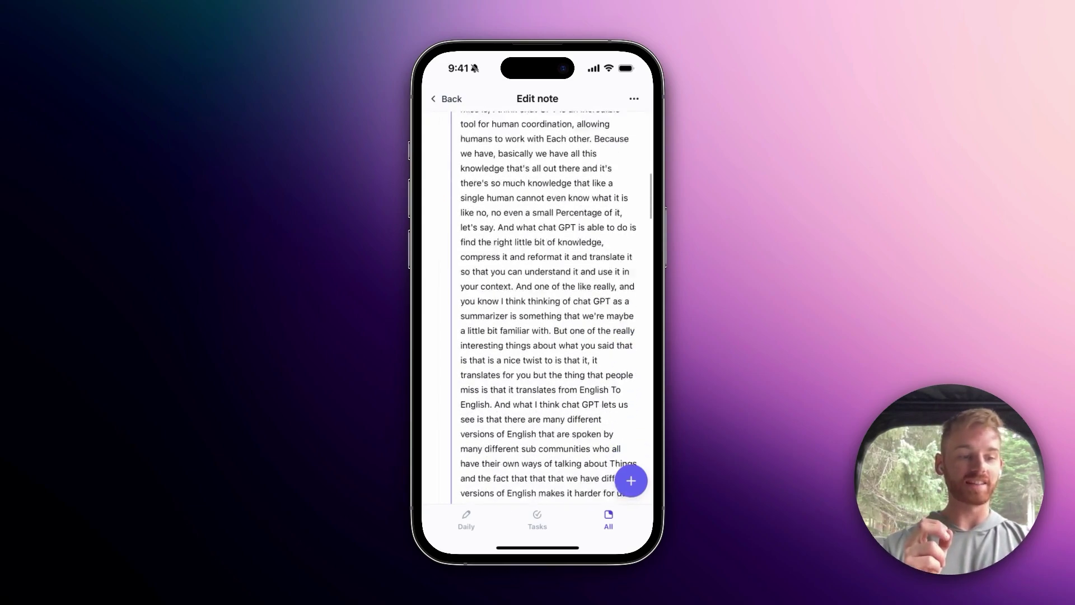
pyautogui.scroll(-5, 538, 337)
pyautogui.scroll(-5, 537, 336)
pyautogui.scroll(-5, 538, 335)
pyautogui.scroll(-5, 537, 336)
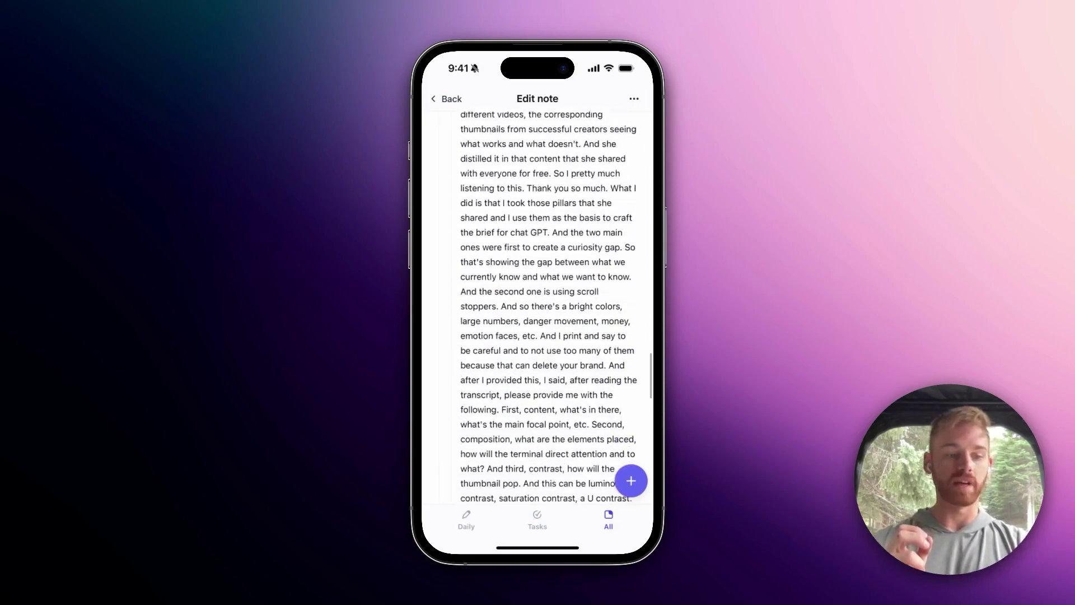
pyautogui.scroll(3, 538, 336)
pyautogui.scroll(5, 537, 336)
pyautogui.scroll(5, 538, 336)
pyautogui.scroll(5, 538, 336)
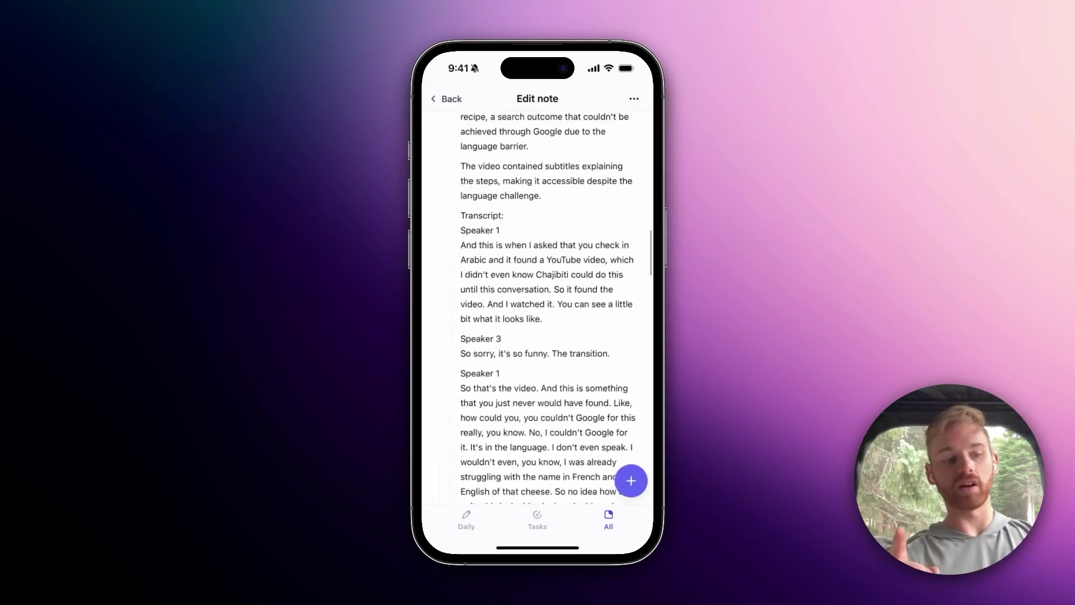
pyautogui.scroll(5, 537, 336)
pyautogui.scroll(5, 538, 336)
pyautogui.scroll(5, 538, 336)
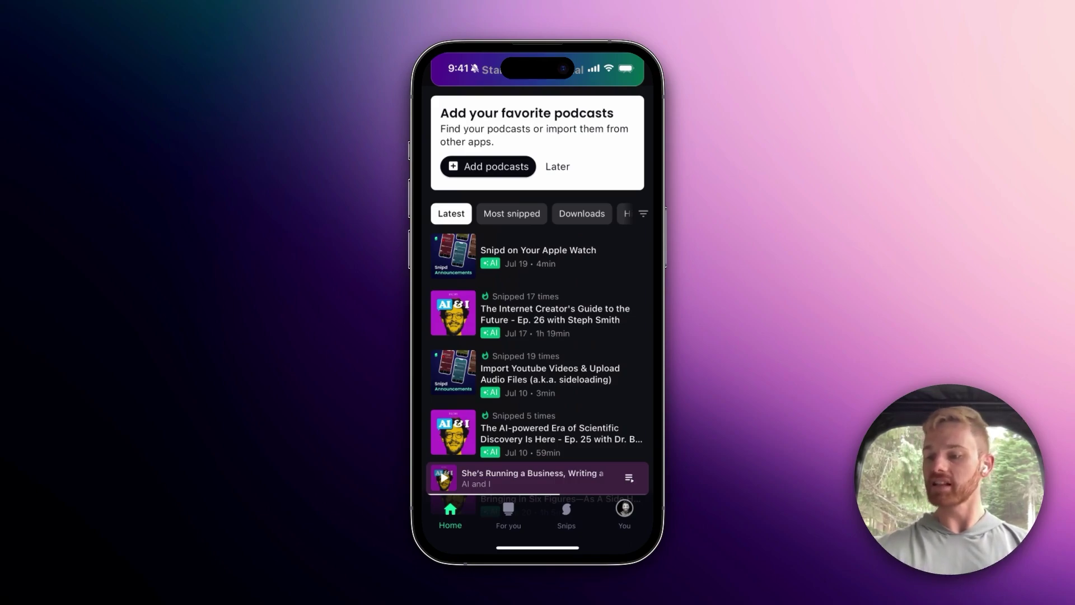
# Step: Open Ep. 26, 'The Internet Creator's Guide to the Future', from the Latest list
pyautogui.click(554, 314)
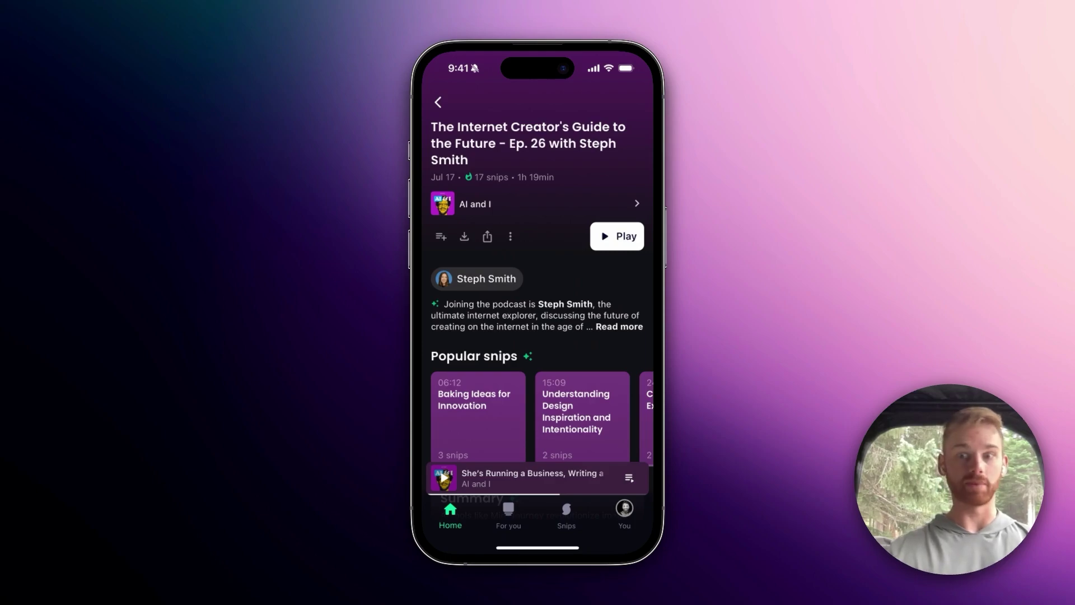
pyautogui.scroll(-6, 542, 337)
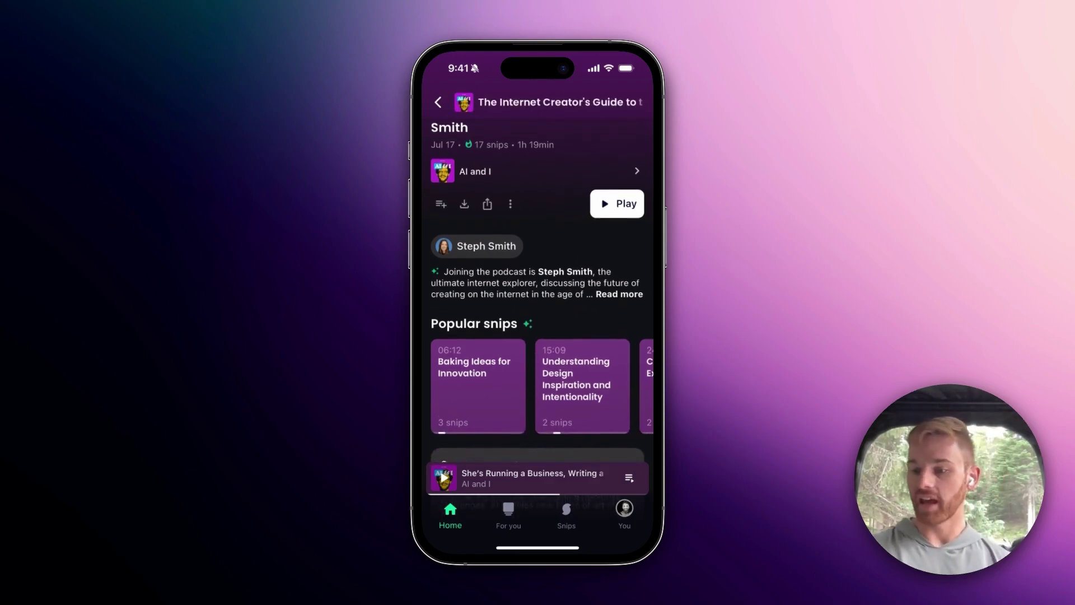
pyautogui.scroll(-3, 542, 337)
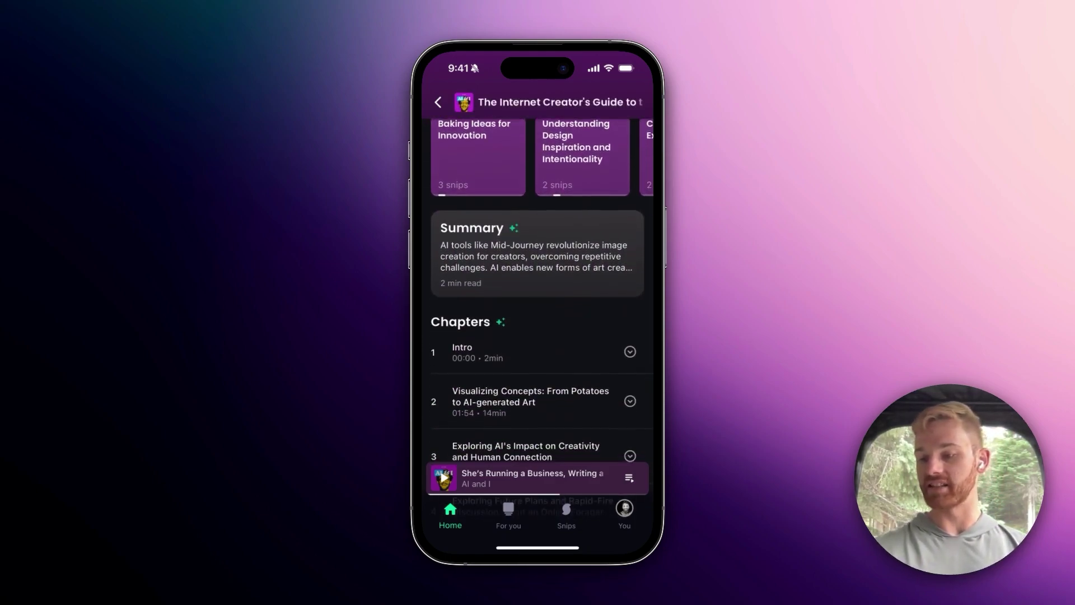
pyautogui.scroll(-3, 542, 336)
pyautogui.scroll(-5, 542, 336)
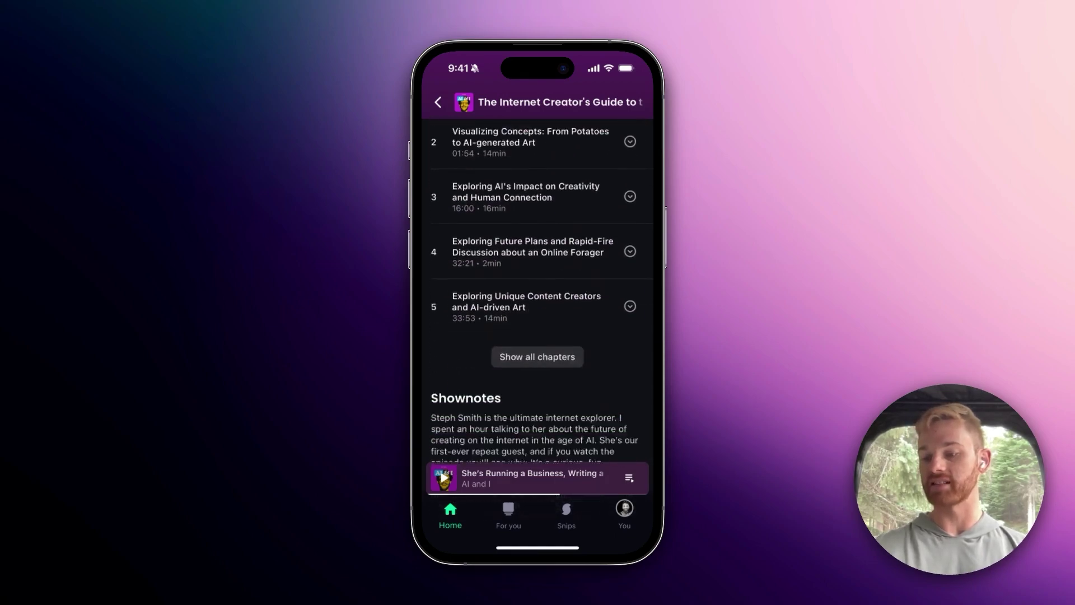
pyautogui.scroll(-3, 542, 336)
pyautogui.scroll(6, 542, 336)
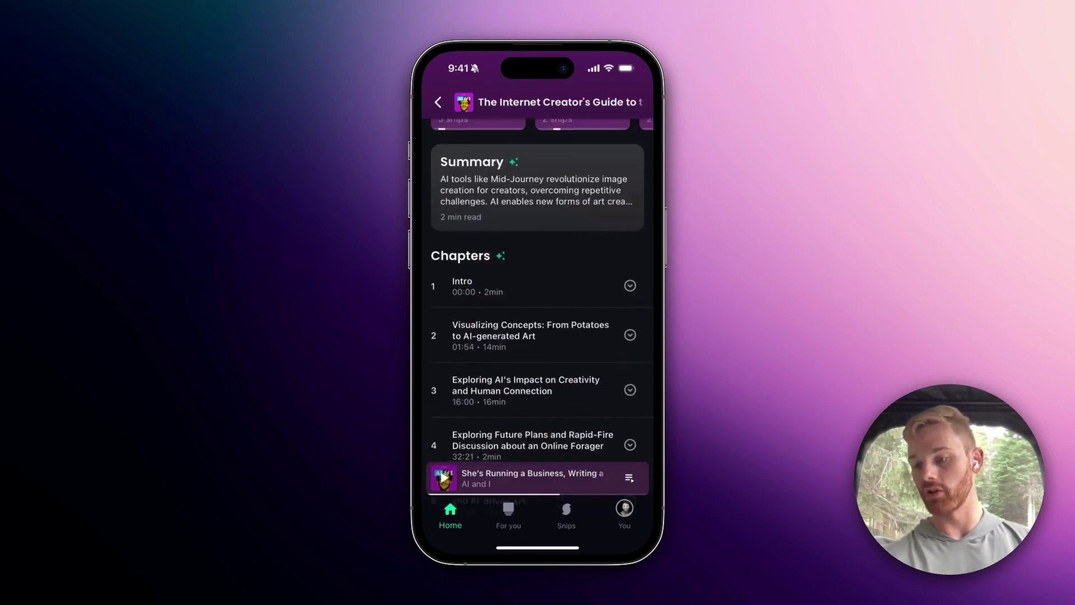
pyautogui.scroll(2, 541, 336)
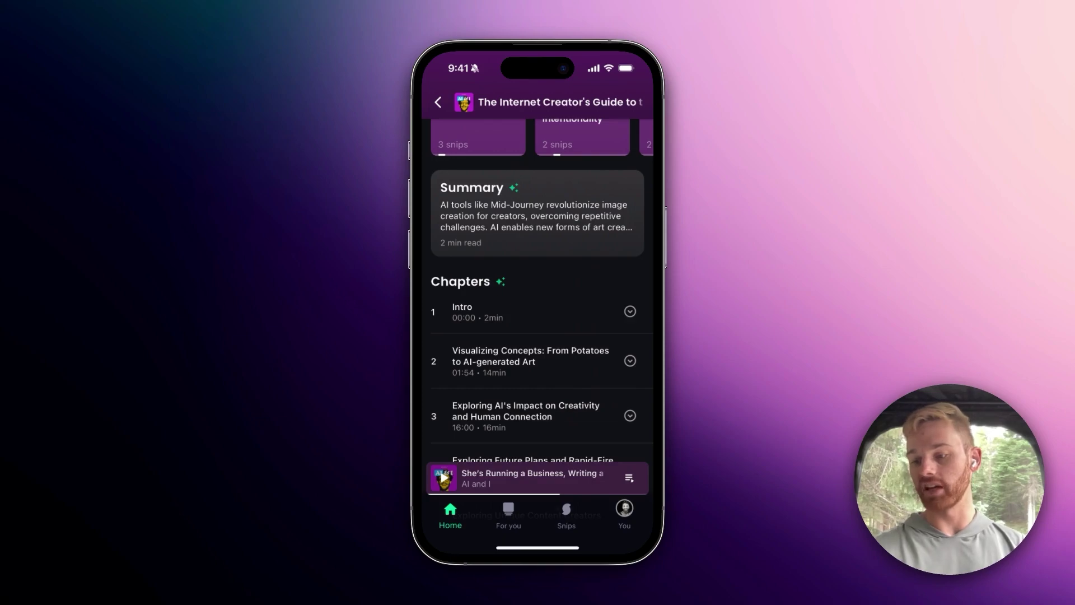
pyautogui.scroll(-5, 541, 336)
pyautogui.scroll(3, 542, 337)
pyautogui.scroll(8, 542, 336)
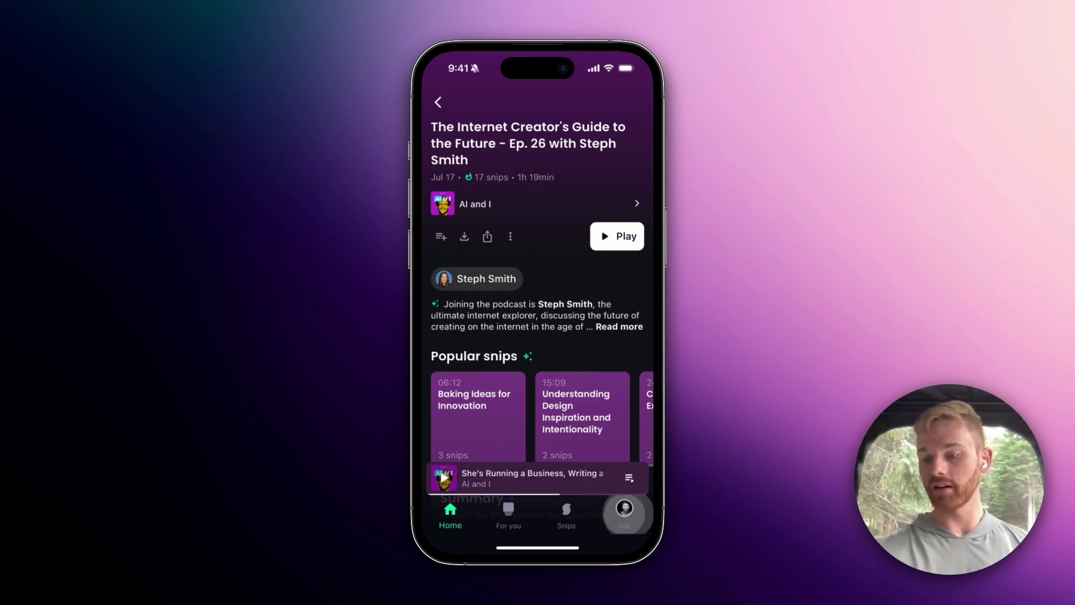
# Step: Navigate from the You tab through Settings and Export & sync to Readwise integration
pyautogui.click(625, 511)
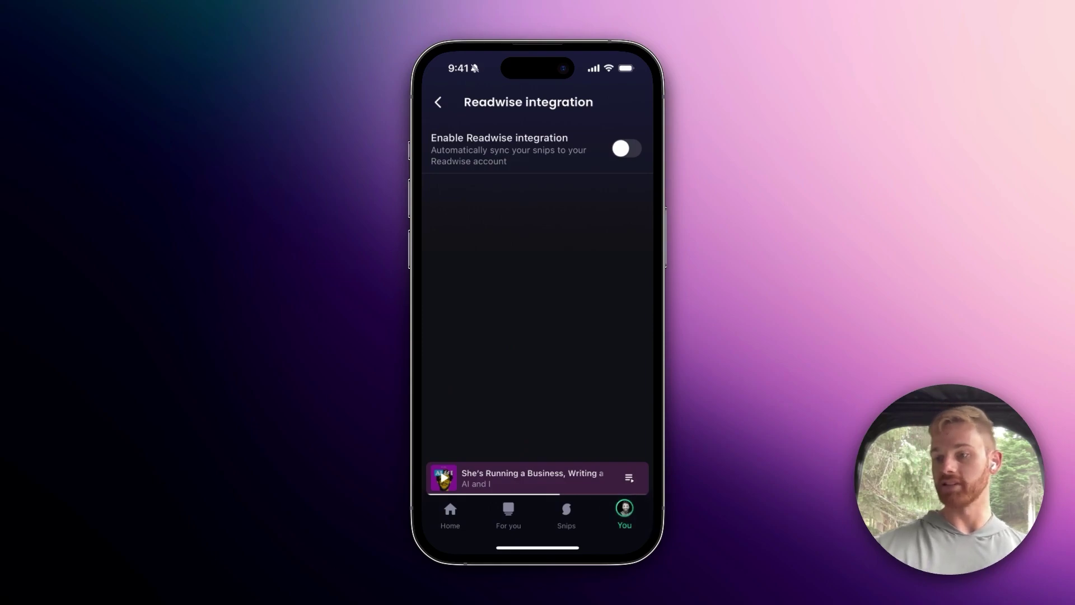
pyautogui.click(438, 102)
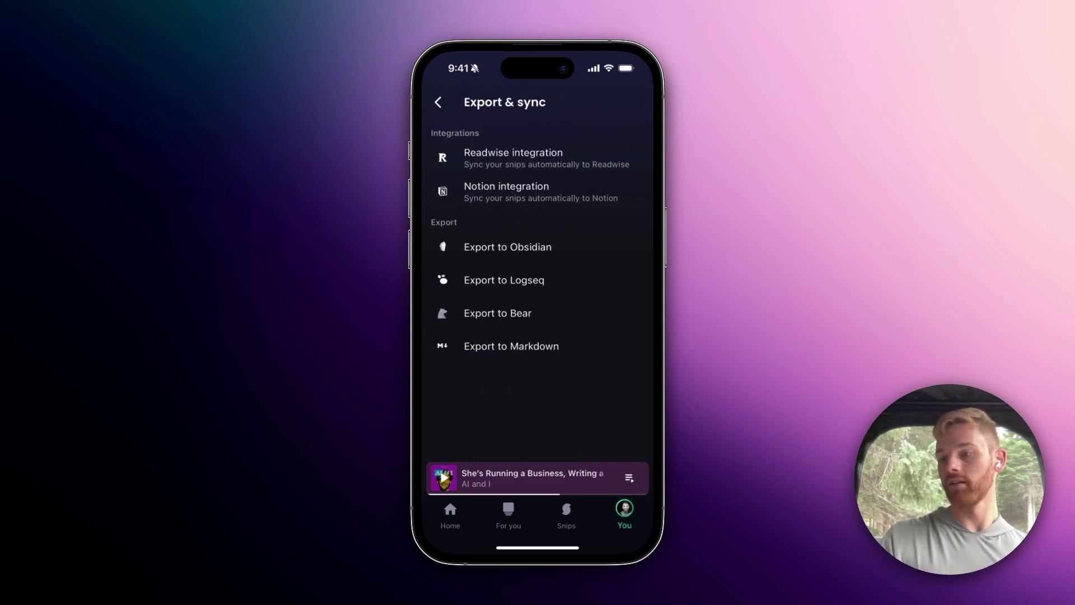
pyautogui.click(438, 102)
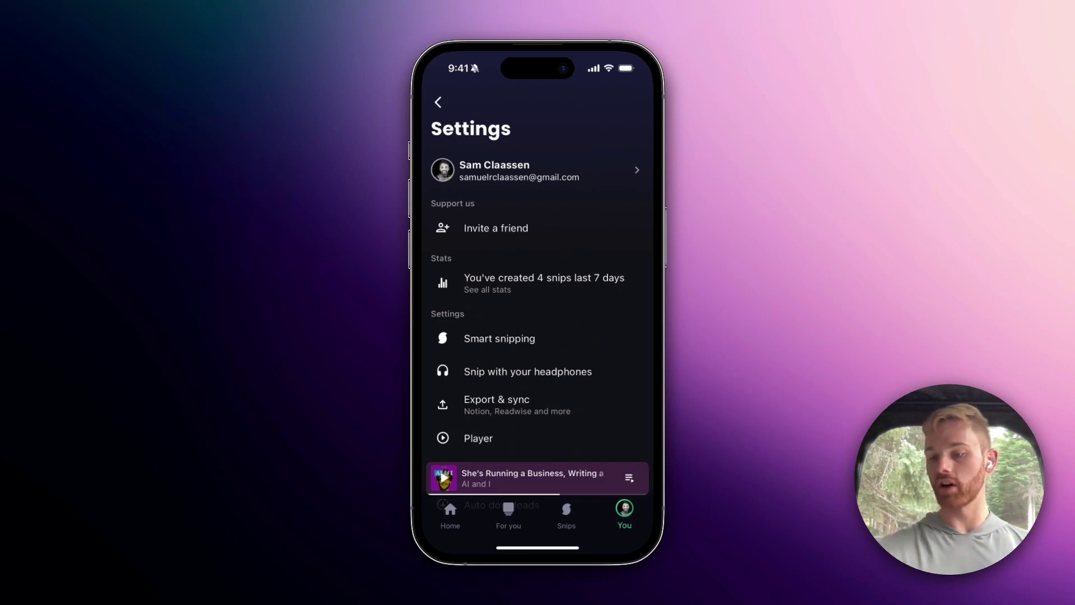
pyautogui.click(496, 404)
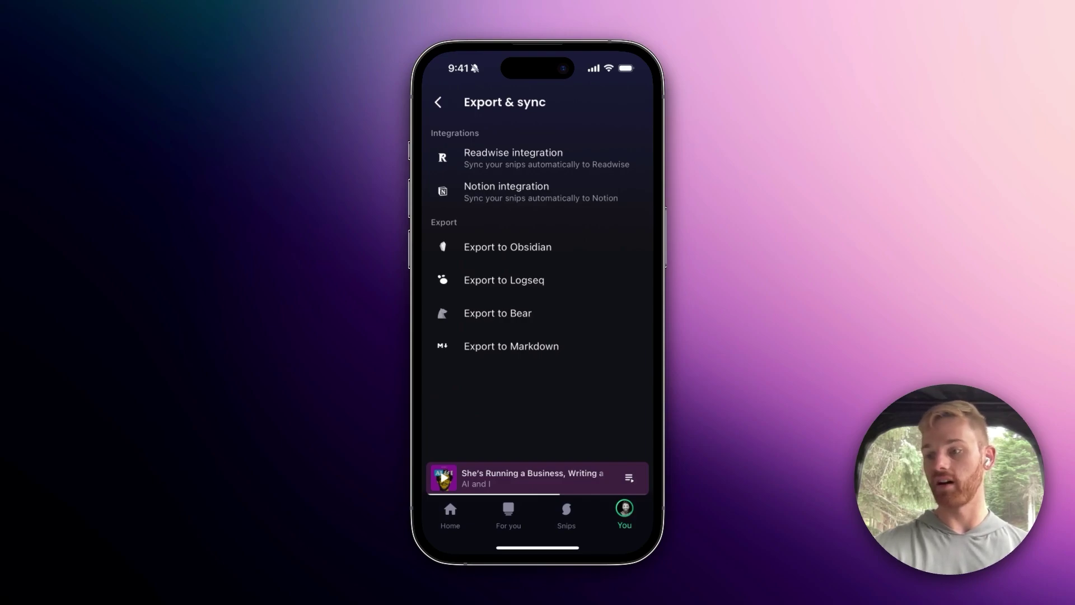
pyautogui.click(513, 158)
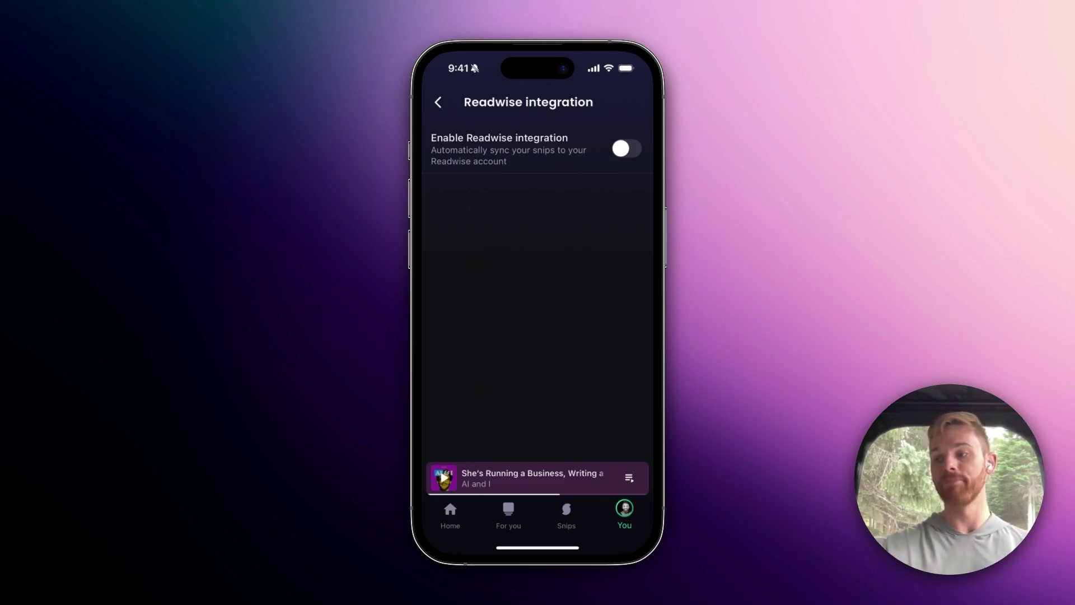
# Step: Turn on Enable Readwise integration to sync snips to Readwise
pyautogui.click(625, 148)
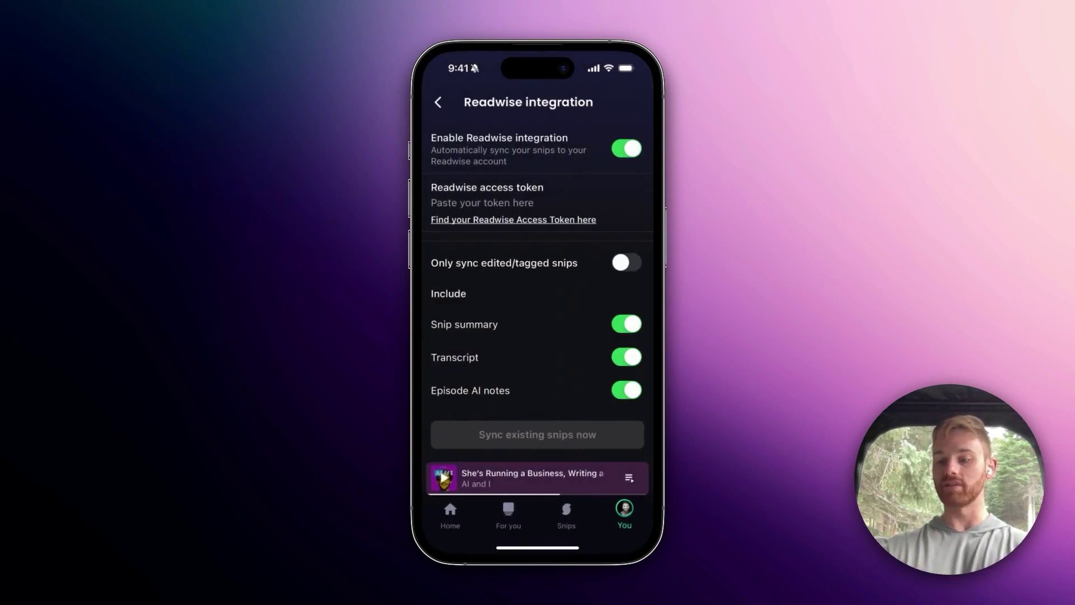
pyautogui.click(483, 202)
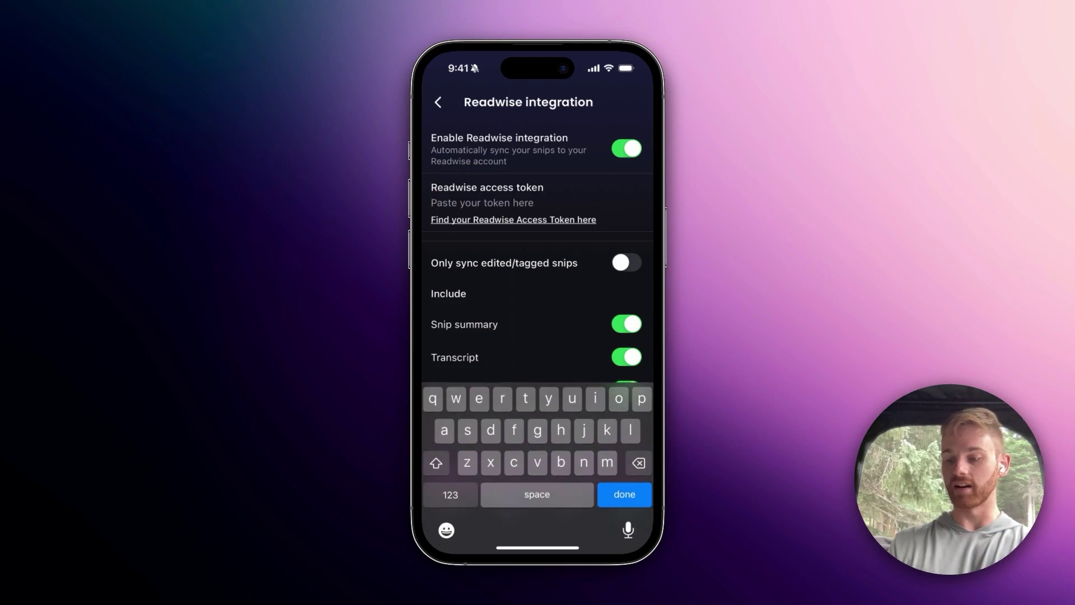
pyautogui.write('dhajrhwjh')
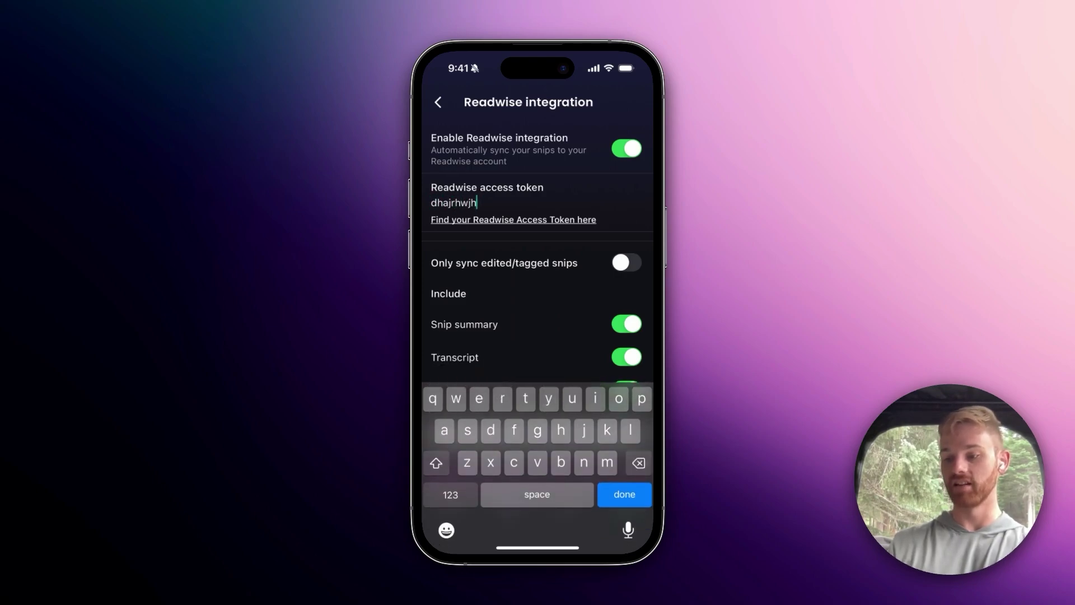
pyautogui.press('BackSpace')
pyautogui.press('BackSpace')
pyautogui.press('BackSpace')
pyautogui.press('BackSpace')
pyautogui.press('BackSpace')
pyautogui.press('BackSpace')
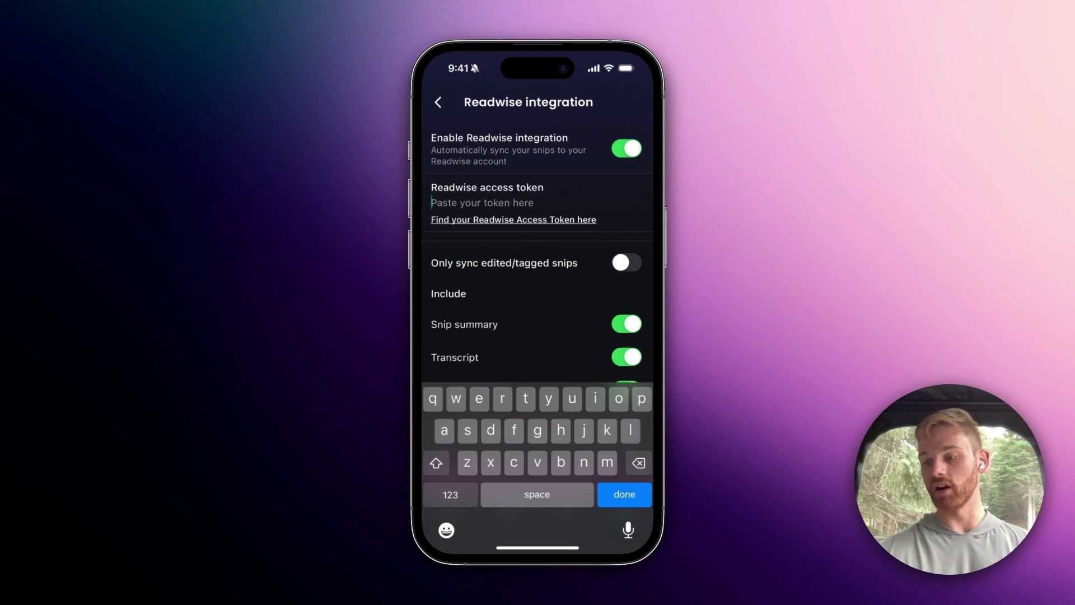
pyautogui.scroll(-1, 538, 253)
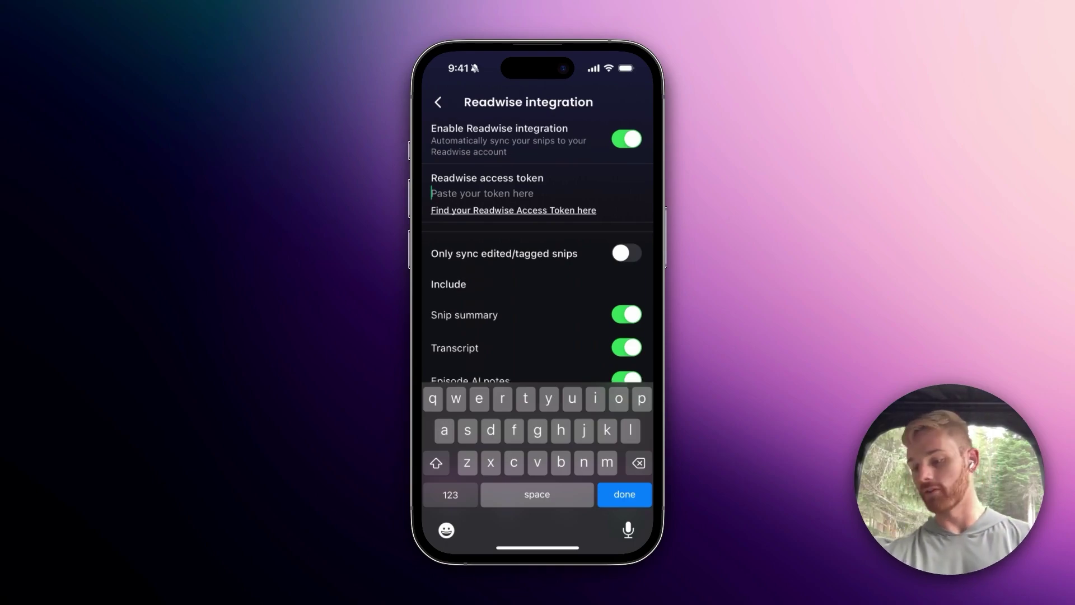
pyautogui.scroll(-2, 538, 252)
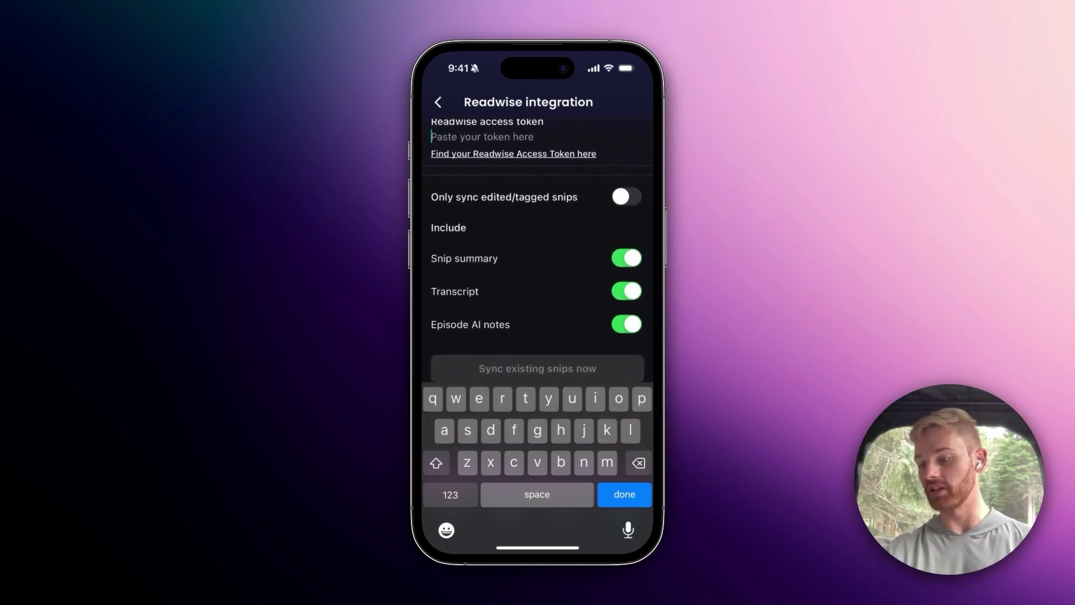
pyautogui.scroll(2, 538, 252)
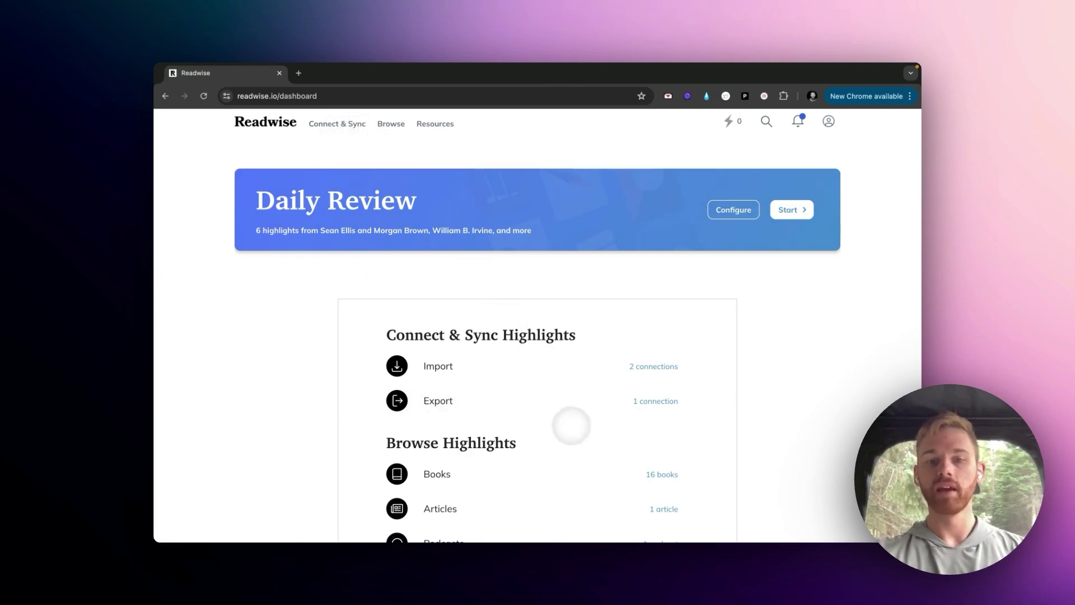
# Step: Open Readwise's Export connections and configure the Reflect export
pyautogui.click(521, 402)
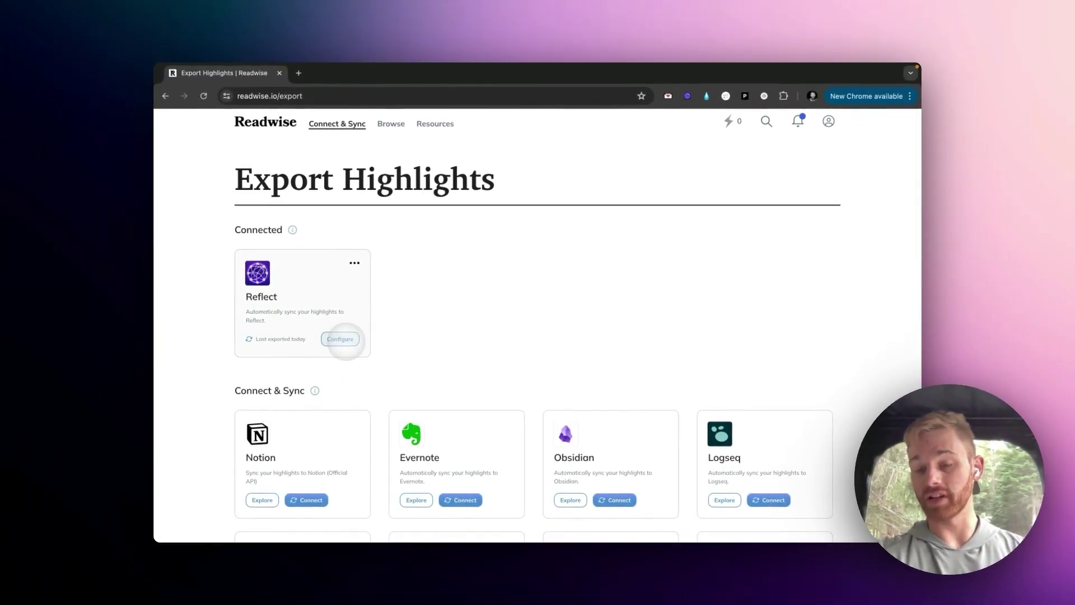
pyautogui.click(340, 339)
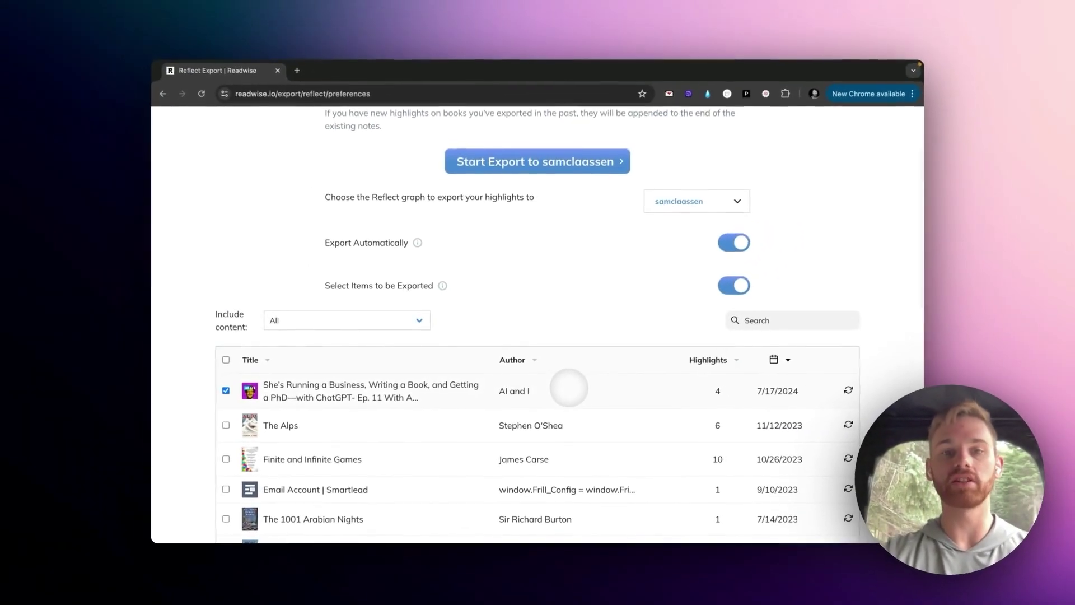
pyautogui.scroll(-1, 571, 385)
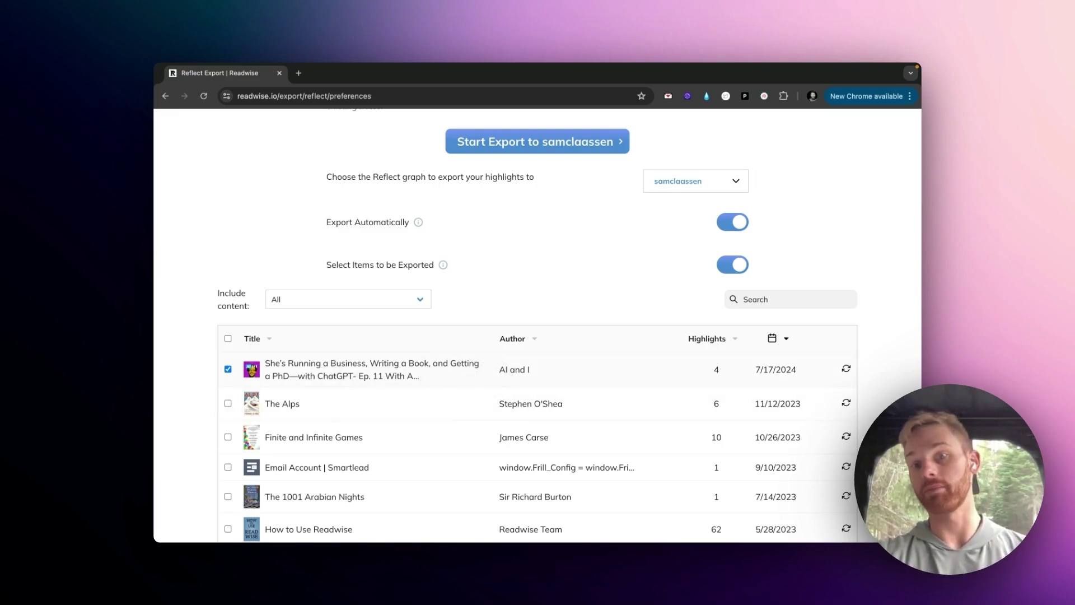
pyautogui.scroll(3, 494, 378)
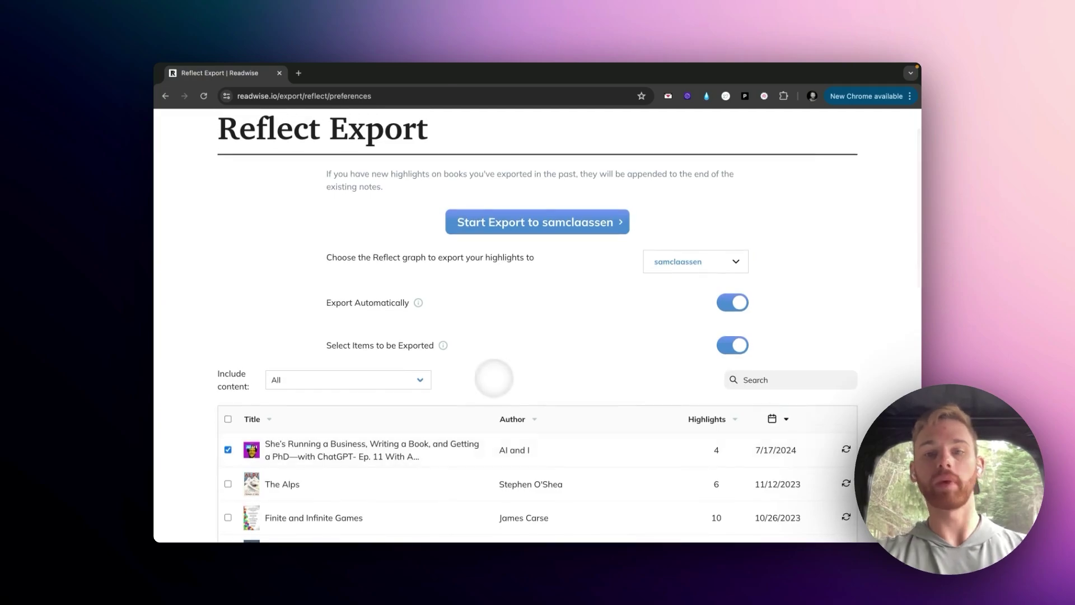
# Step: Keep the current Reflect graph, start the export, and switch to Reflect
pyautogui.click(684, 261)
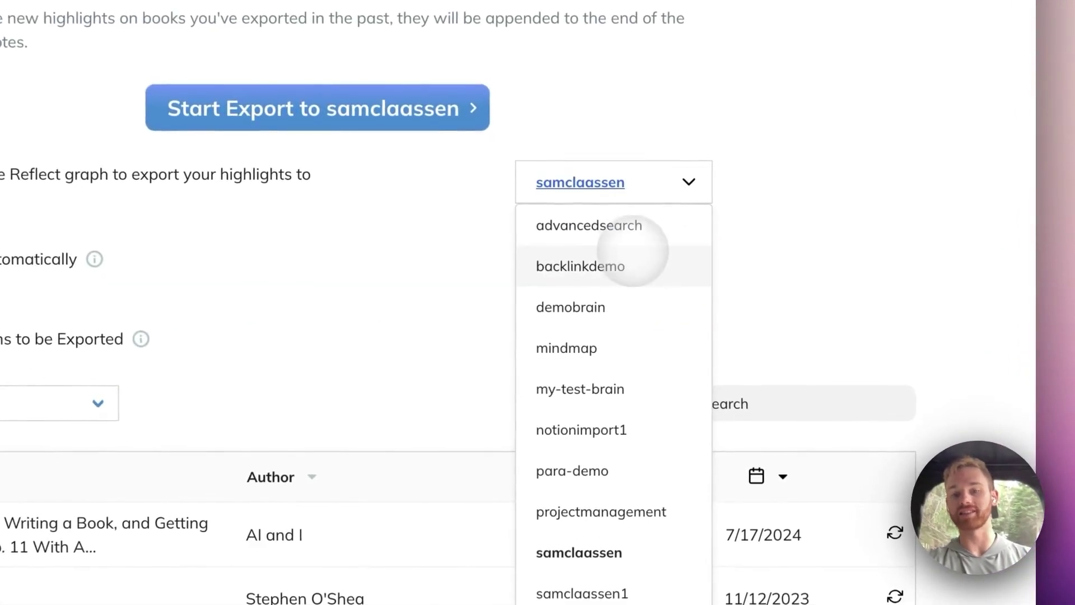
pyautogui.click(579, 552)
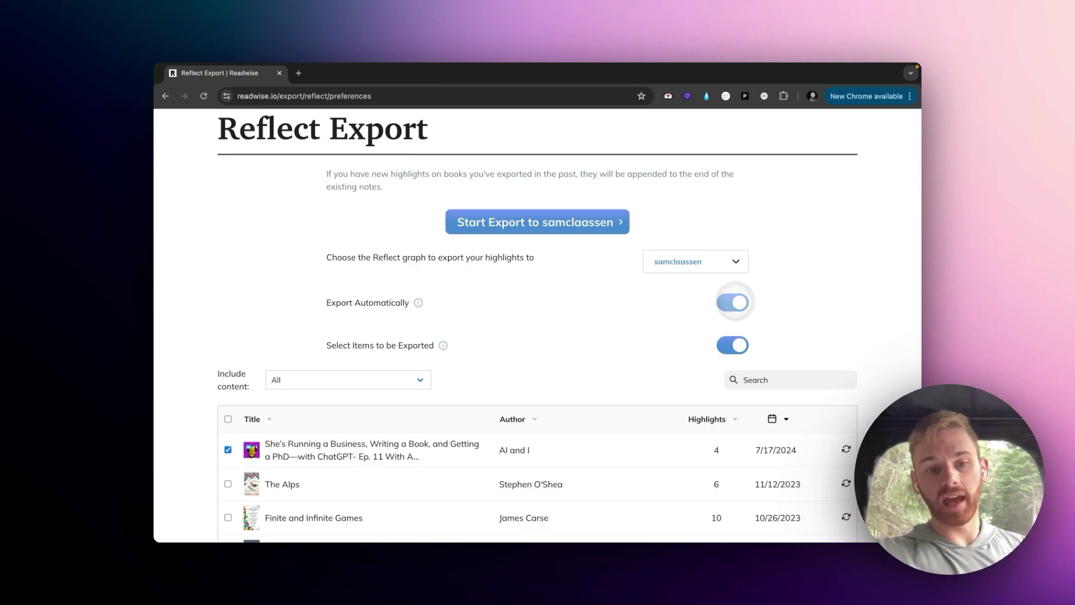
pyautogui.scroll(-2, 677, 363)
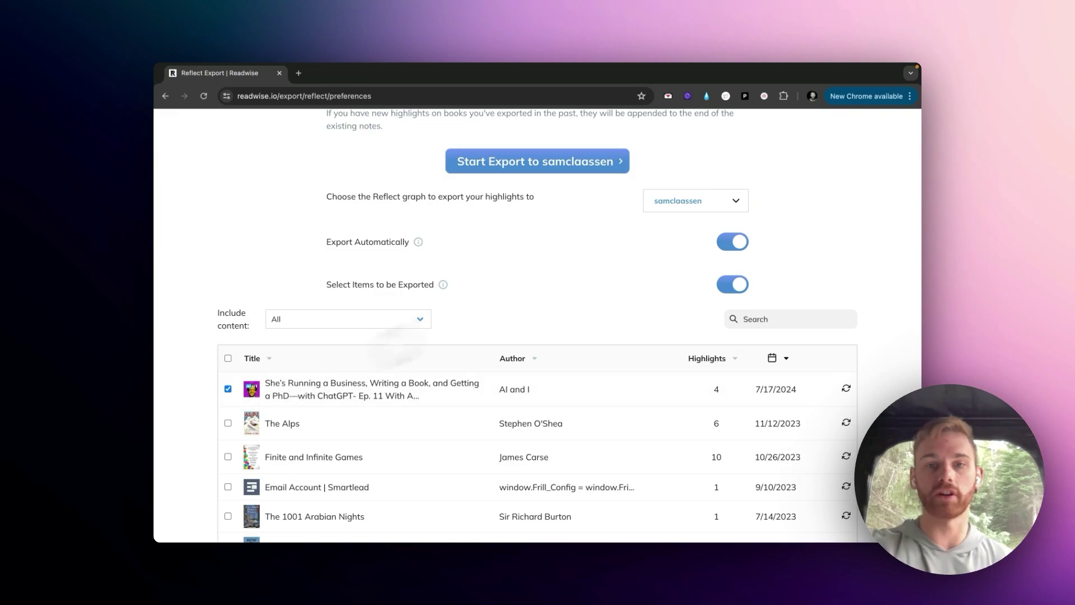
pyautogui.click(537, 162)
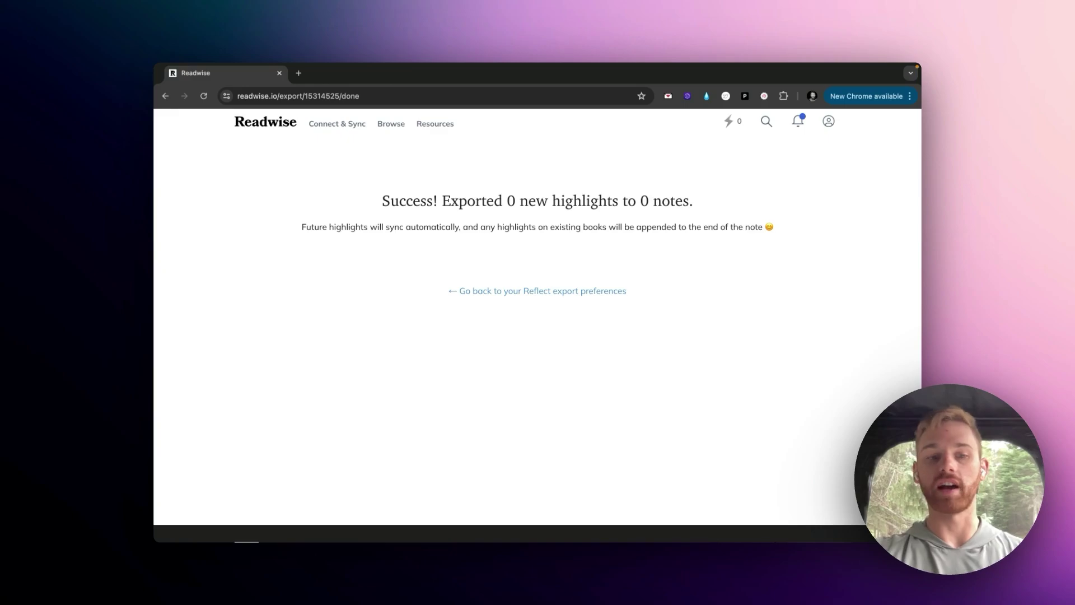
pyautogui.press('super+Tab')
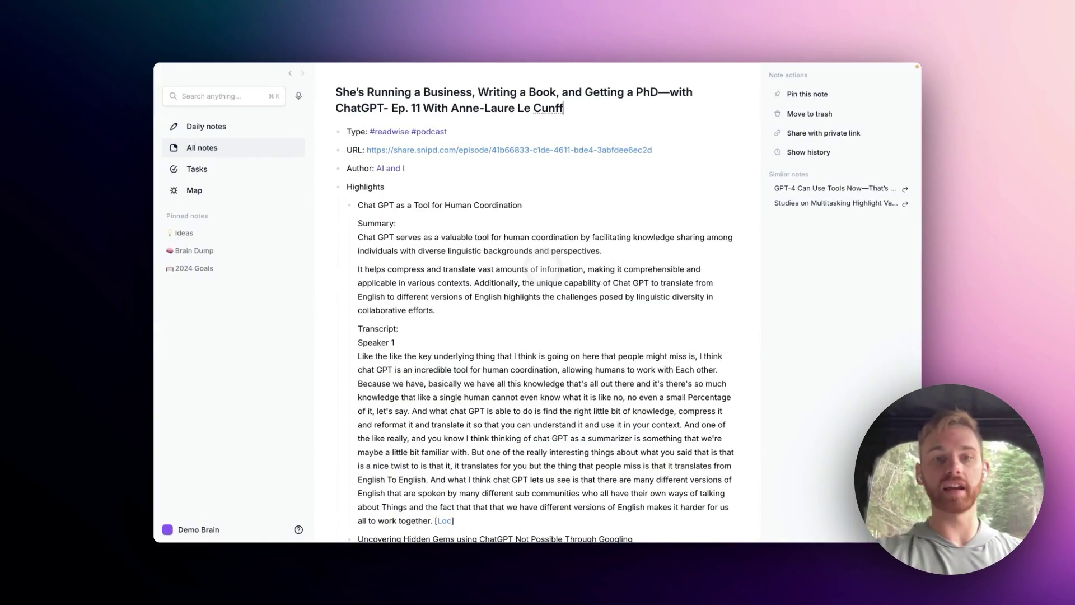
pyautogui.scroll(-3, 446, 369)
pyautogui.scroll(3, 445, 369)
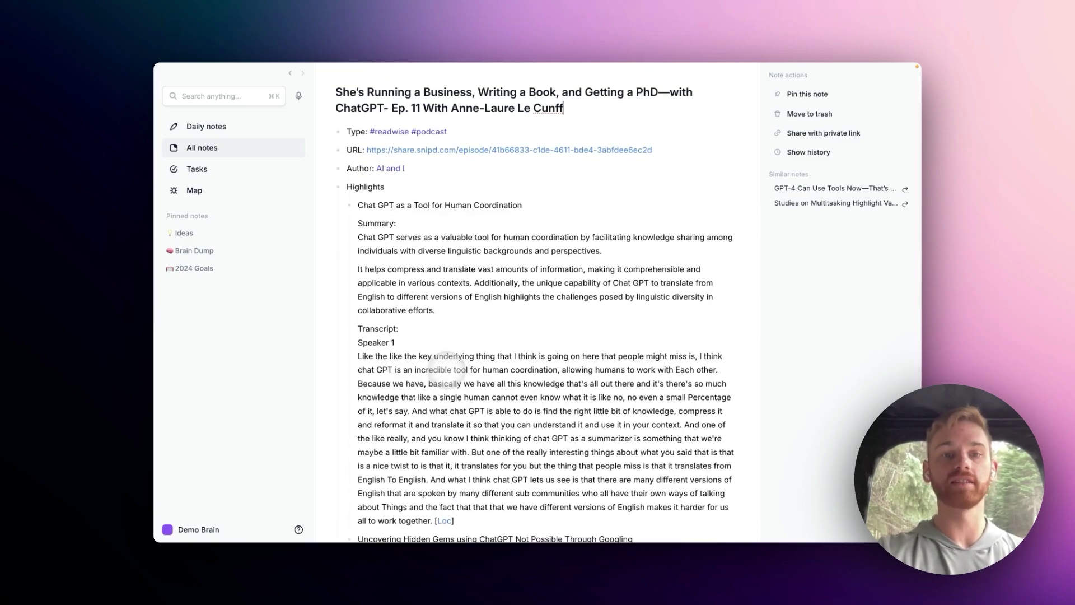
# Step: Open Daily notes to view the July 18th note with its Podcasts link
pyautogui.click(206, 126)
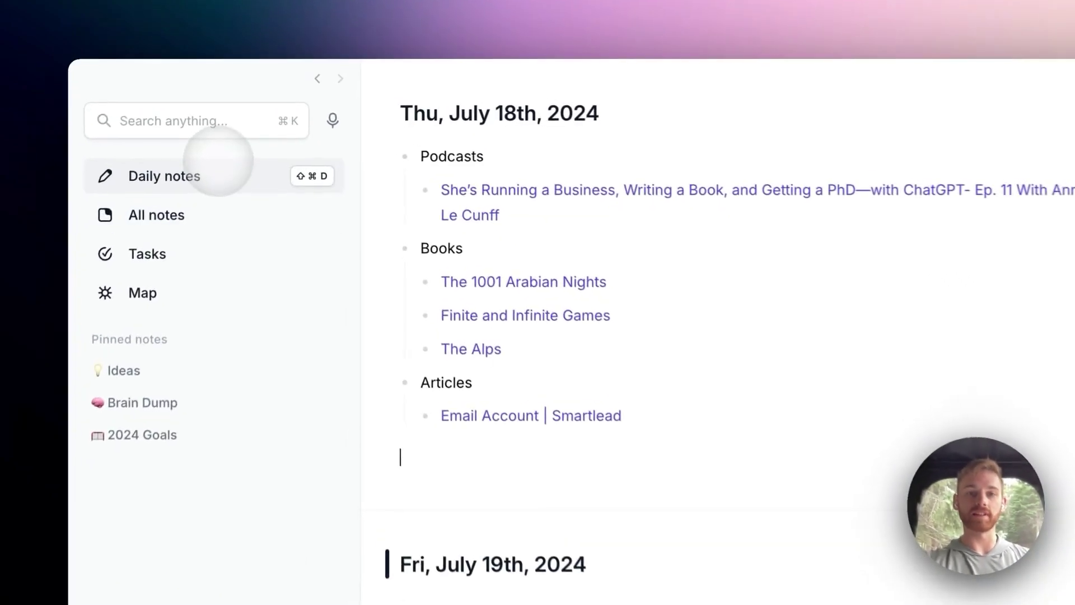